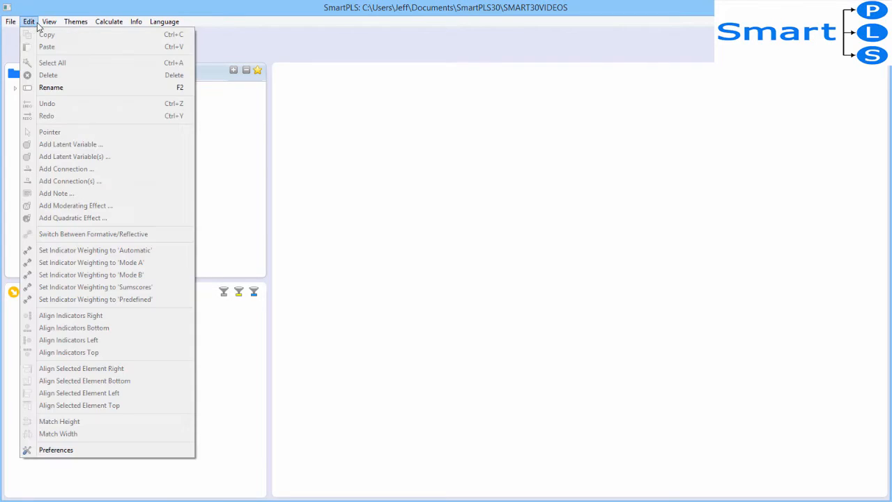
Step: Expand the Corporate Reputation project to list its models and data sets
left_click(116, 26)
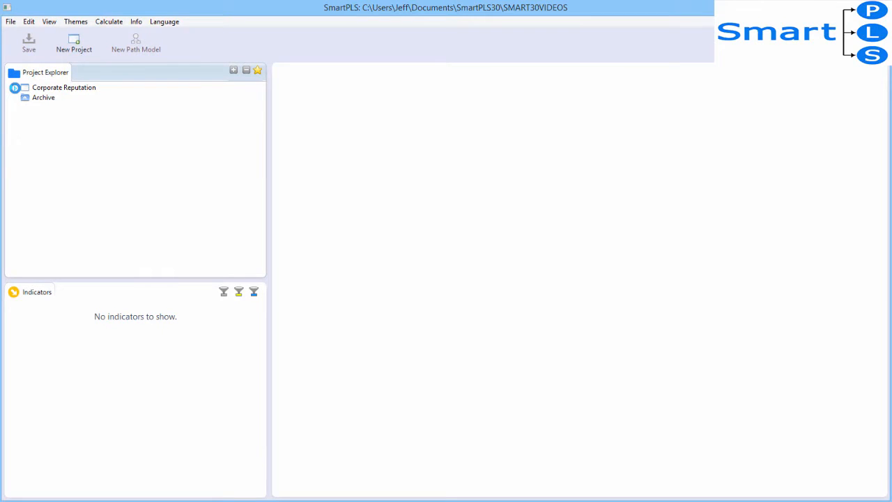
left_click(16, 88)
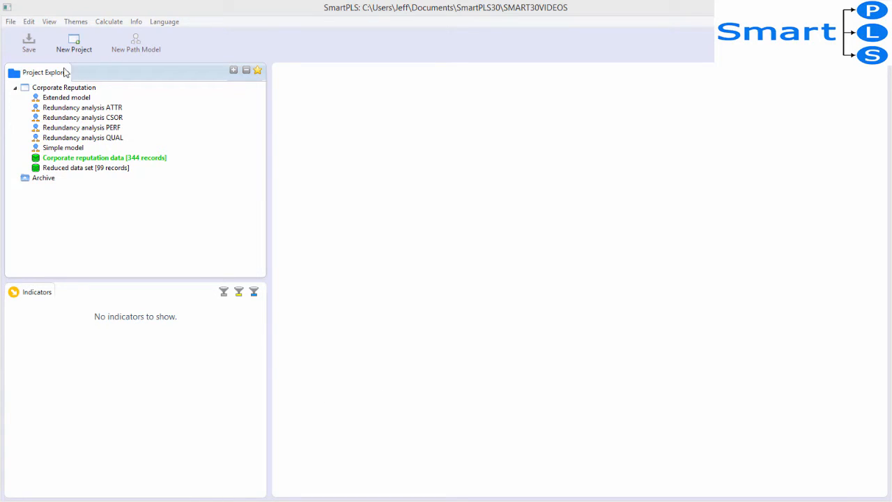
left_click(16, 87)
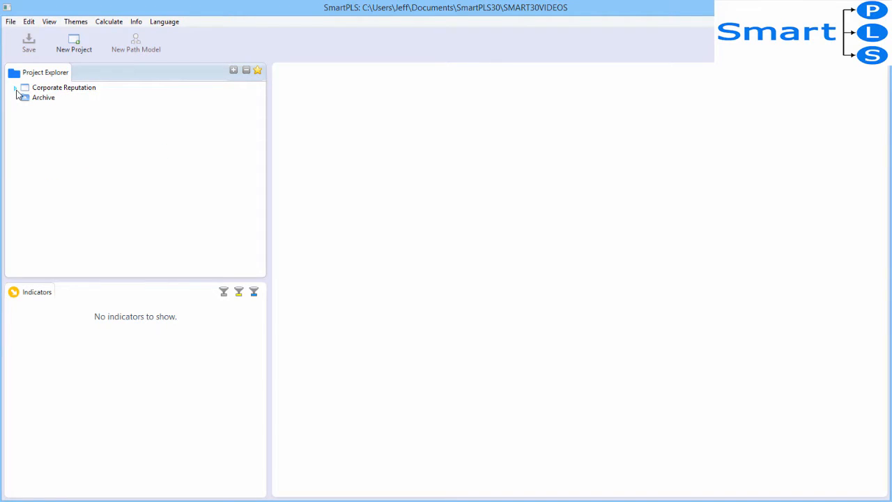
left_click(15, 88)
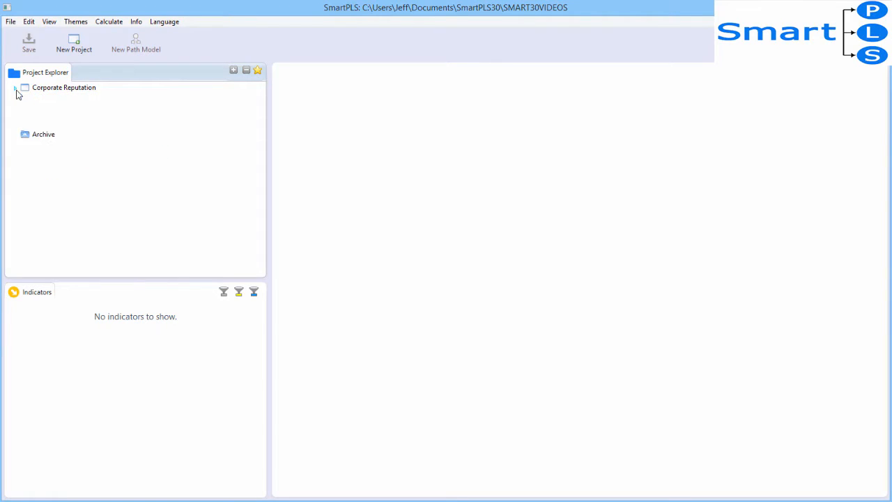
left_click(258, 71)
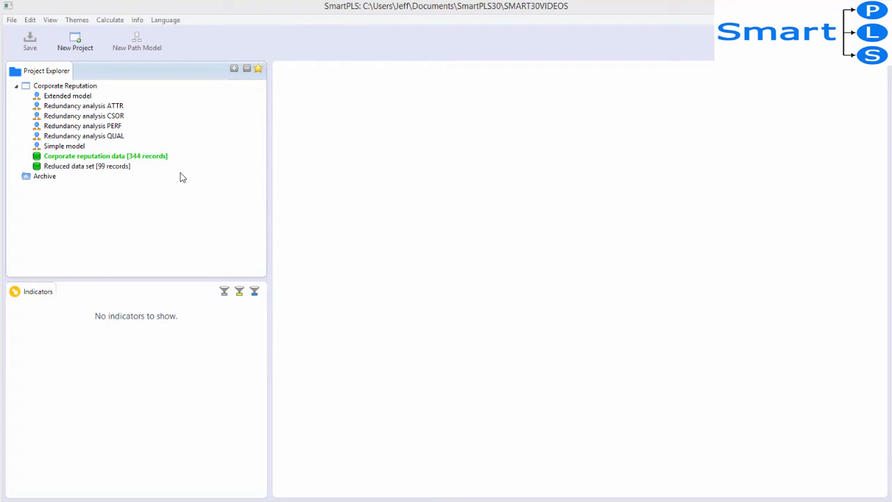
Step: Create a new path model named "First SmartPLS model" in the Corporate Reputation project
right_click(48, 88)
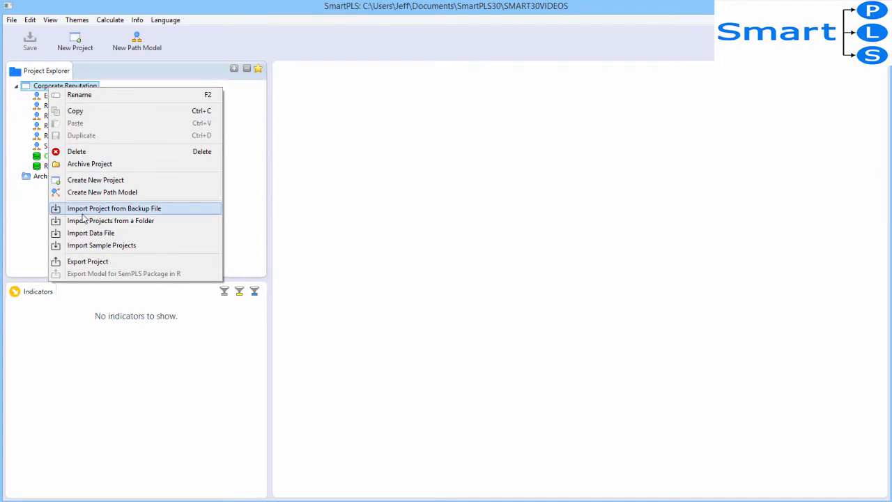
left_click(99, 192)
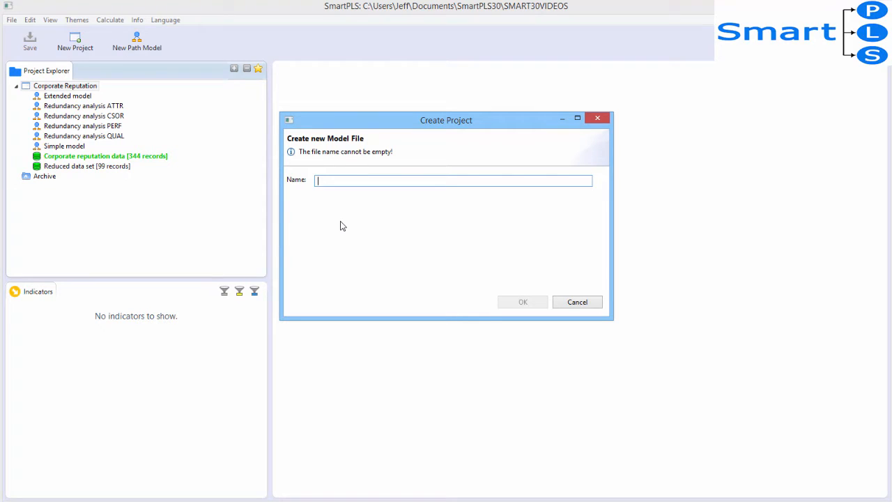
type("Firsy Smart")
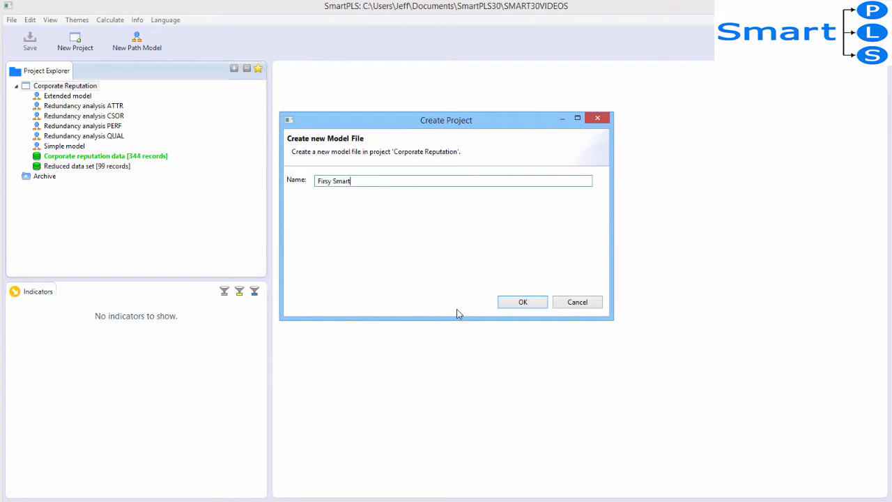
type("PLS model")
left_click(529, 304)
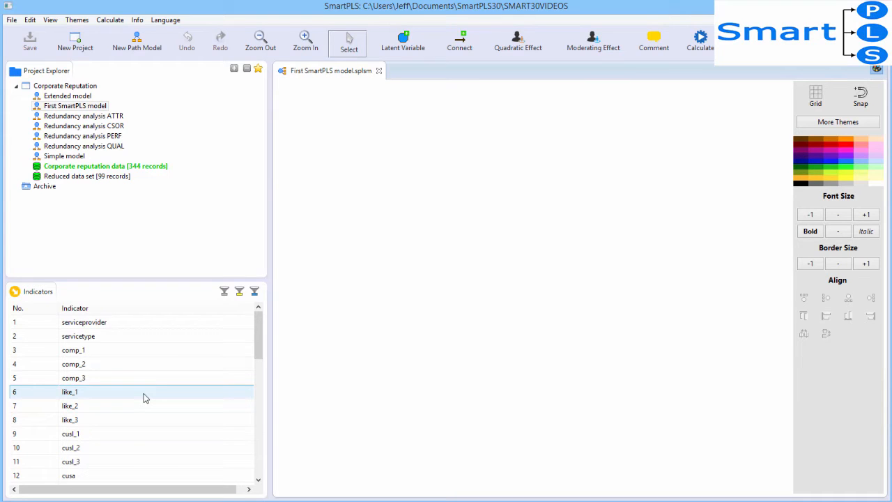
Step: Create a latent variable from indicators cusl_1 to cusl_3 on the canvas and name it CUSL
left_click(96, 434)
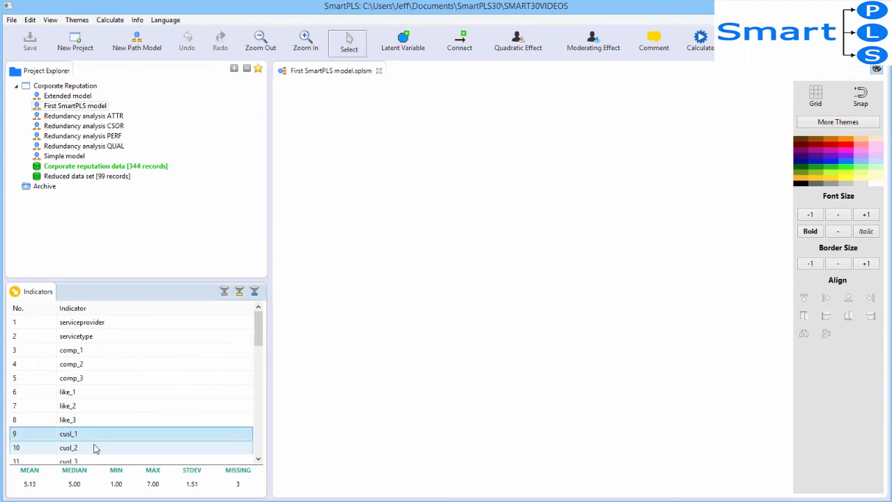
left_click_drag(96, 449, 682, 283)
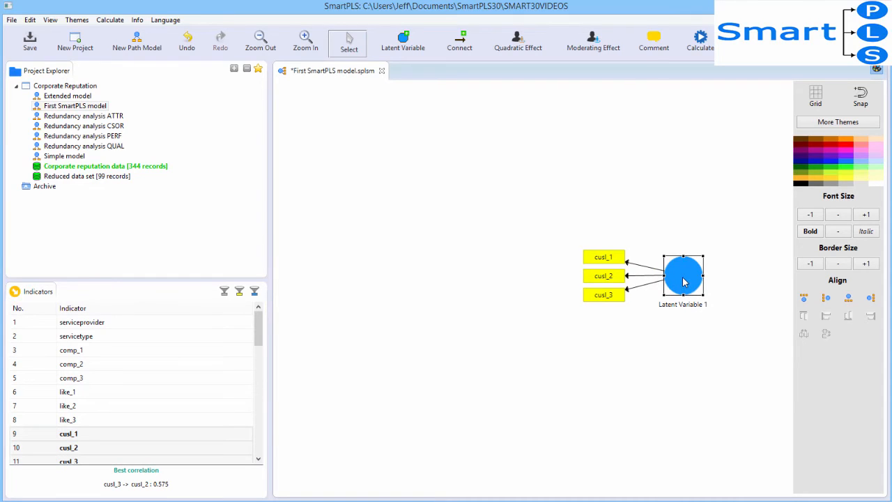
right_click(684, 281)
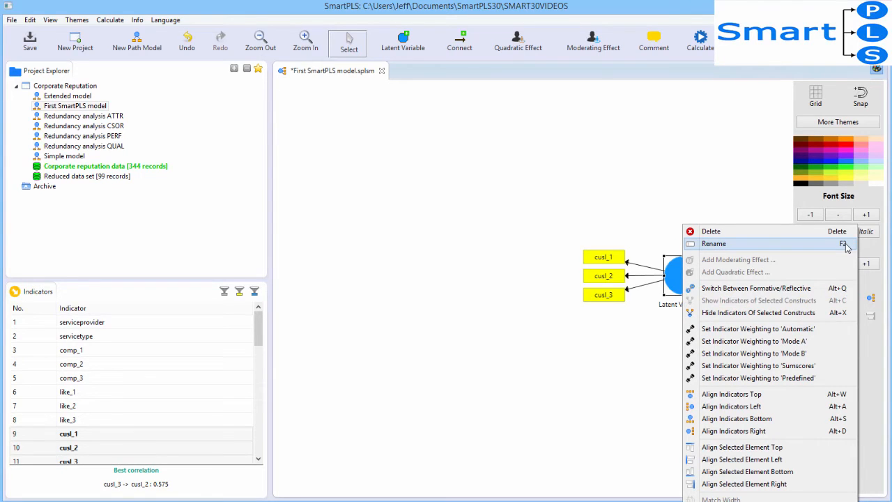
left_click(816, 245)
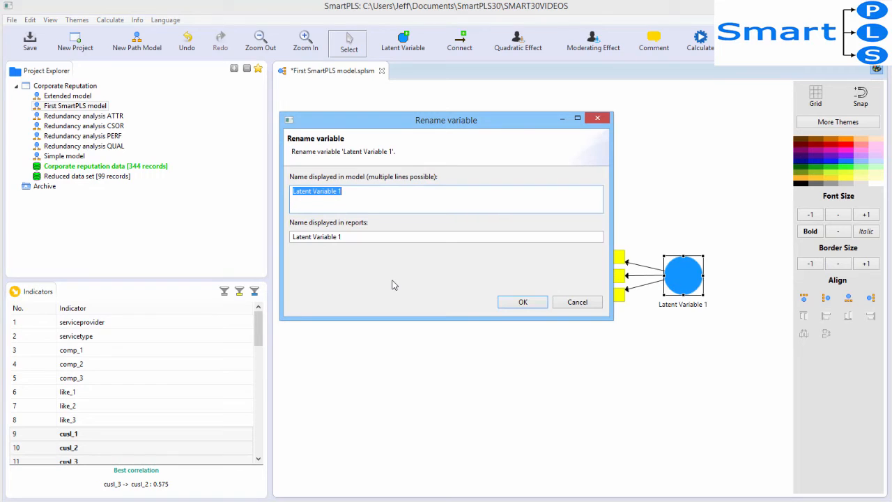
type("CUSL")
key("Return")
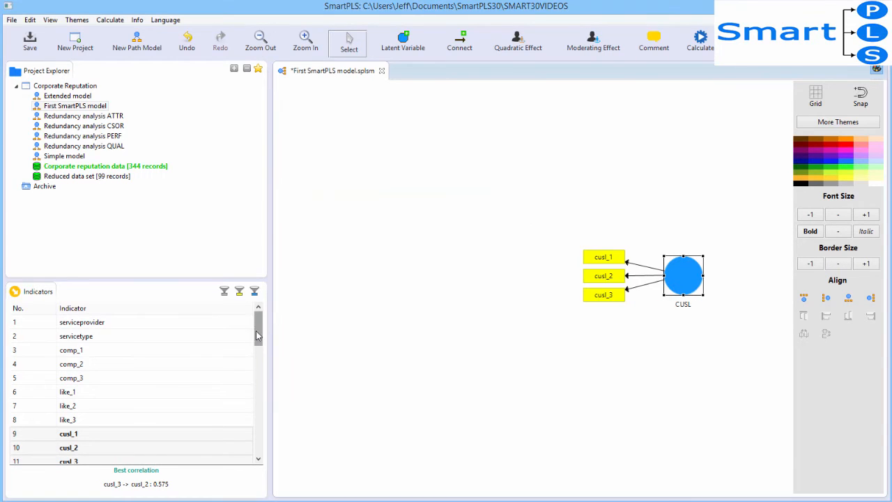
Step: Create a latent variable from the cusa indicator to the left of CUSL and name it CUSA
left_click_drag(256, 331, 255, 357)
left_click_drag(80, 405, 513, 295)
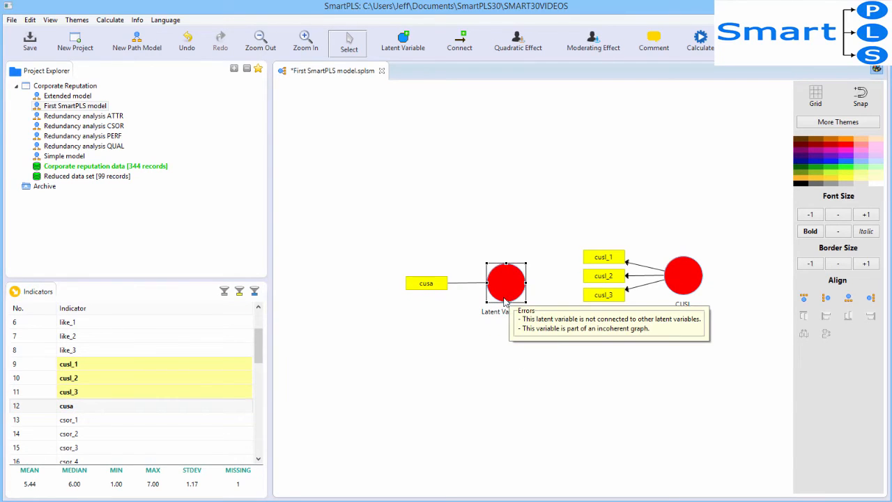
double_click(504, 299)
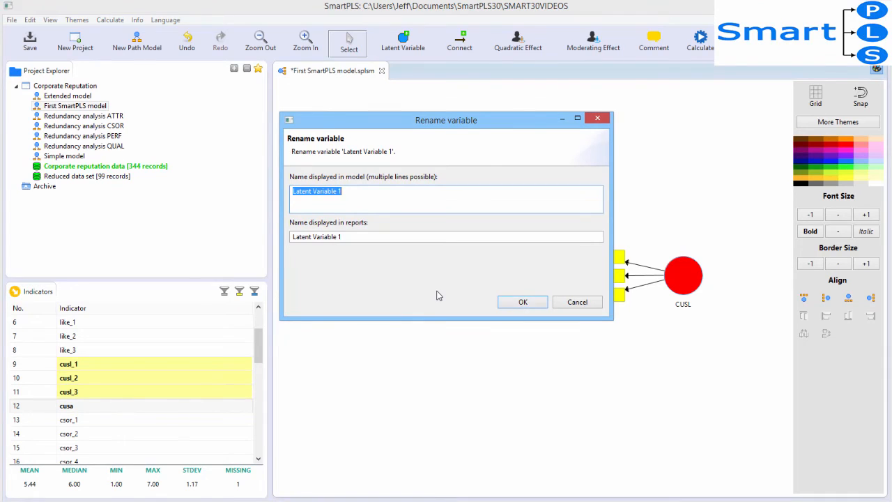
type("CUSA")
left_click(523, 301)
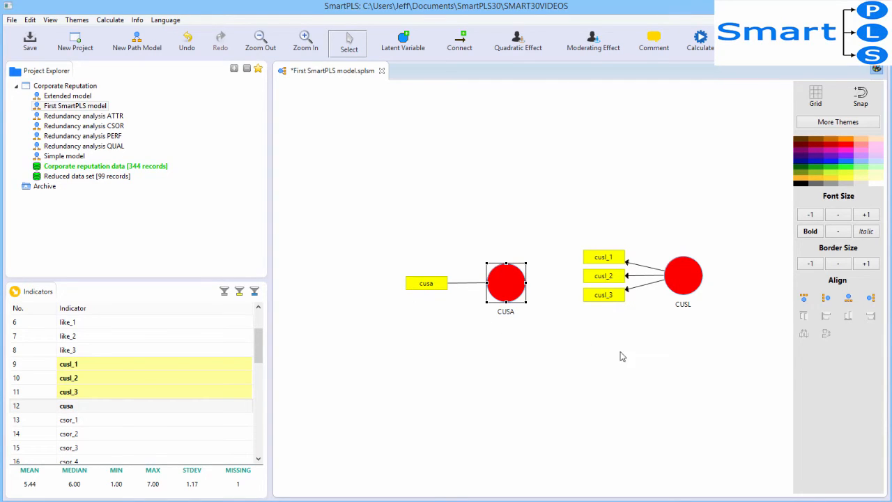
left_click(570, 359)
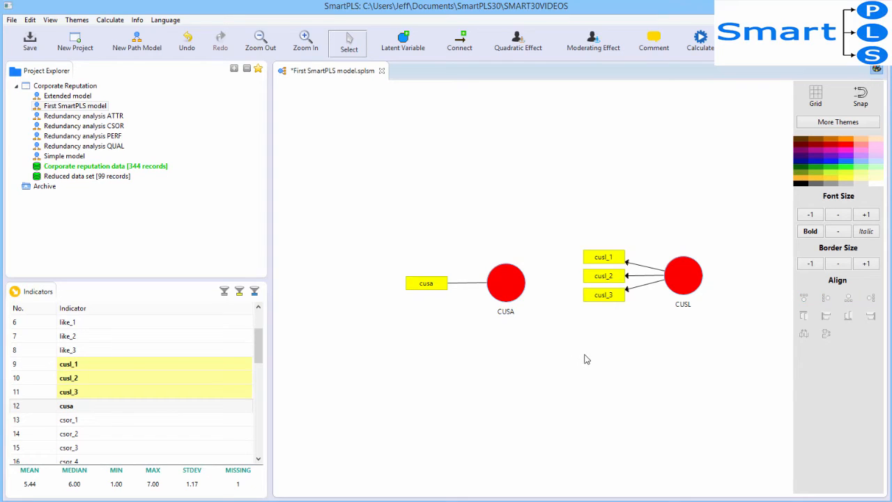
mouse_move(507, 286)
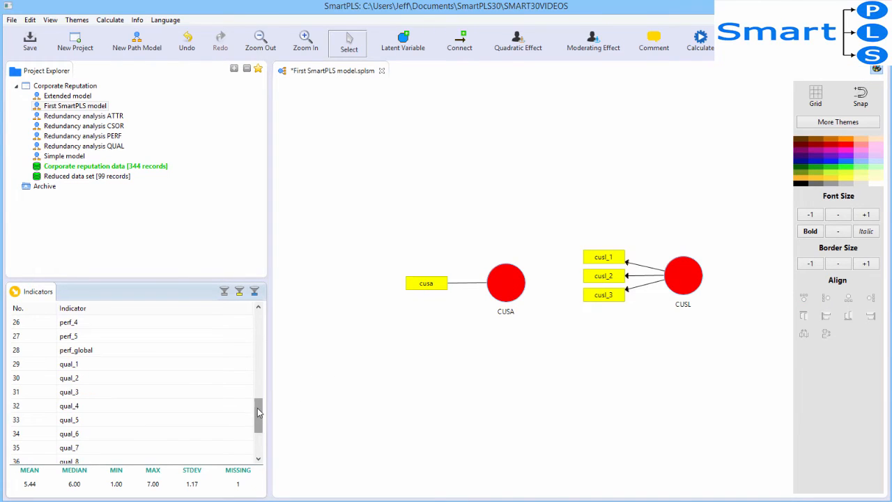
Step: Create one latent variable from comp_1 to comp_3 above CUSA and another from like_1 to like_3 below it
scroll(175, 391, "up", 8)
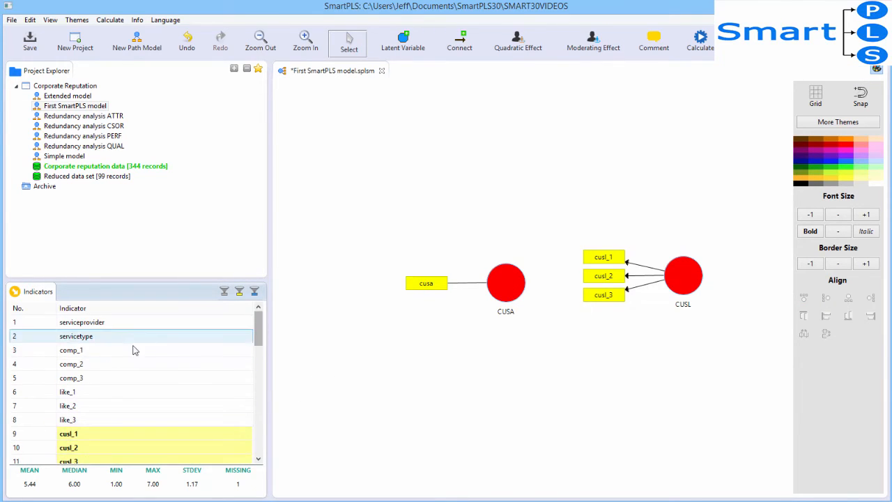
left_click(89, 354)
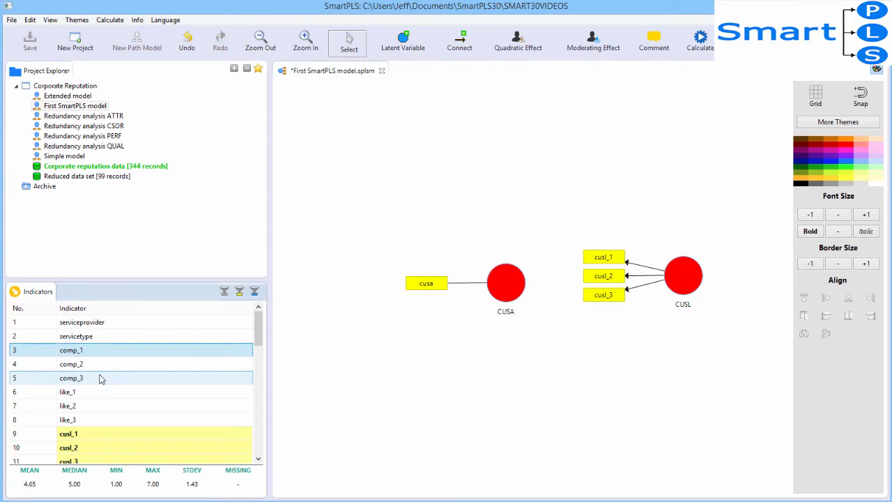
left_click(99, 378, "shift")
left_click_drag(96, 364, 446, 174)
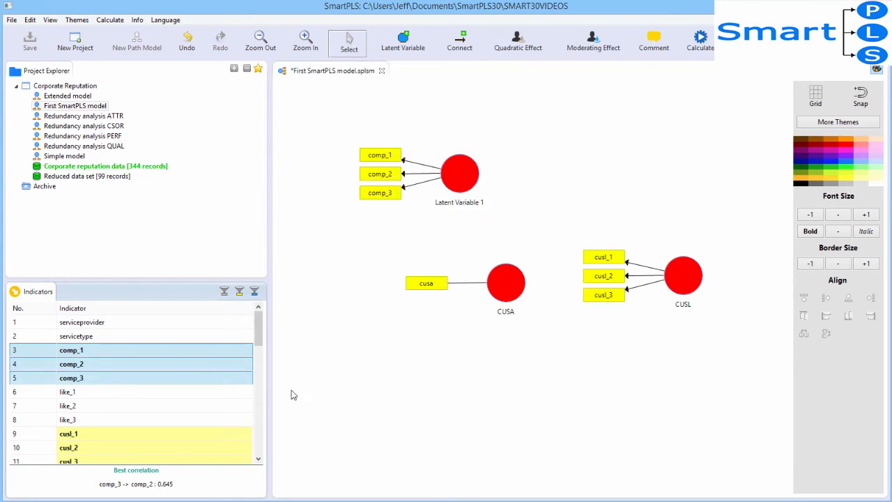
left_click(91, 395)
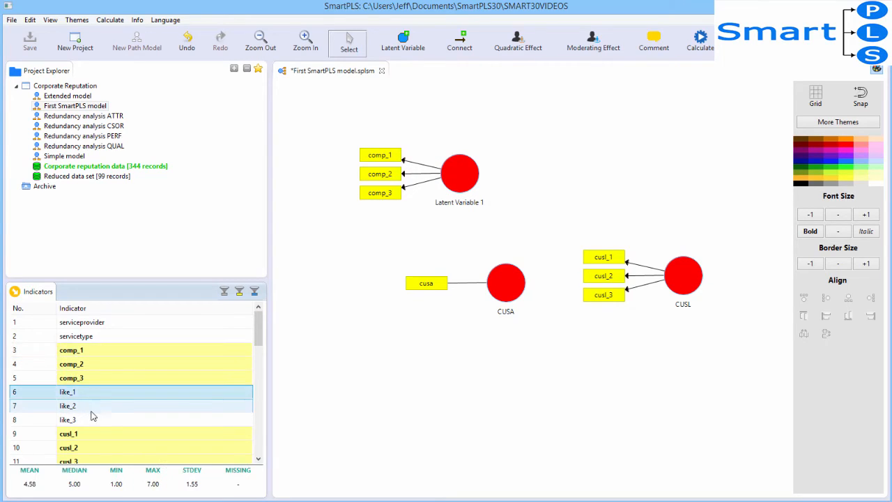
left_click(91, 421, "shift")
left_click_drag(91, 421, 453, 387)
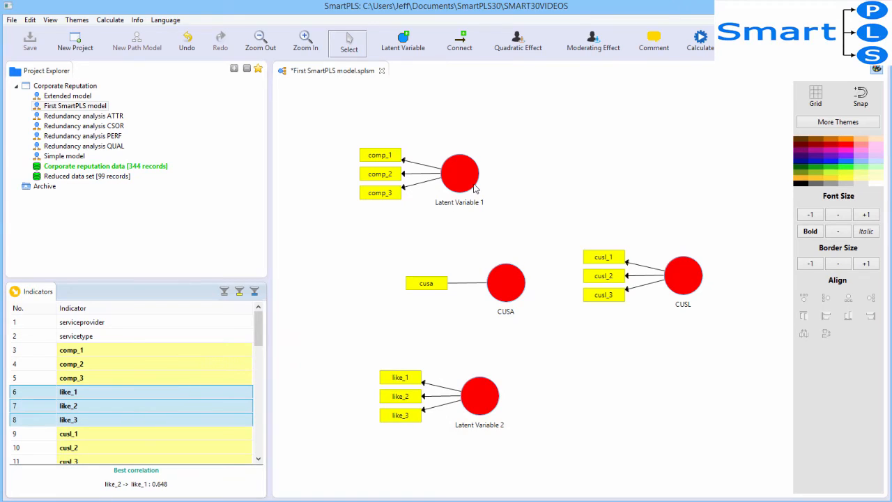
Step: Rename the latent variables of the comp and like indicators COMP and LIKE, and align CUSL's indicators to its right
left_click(468, 180)
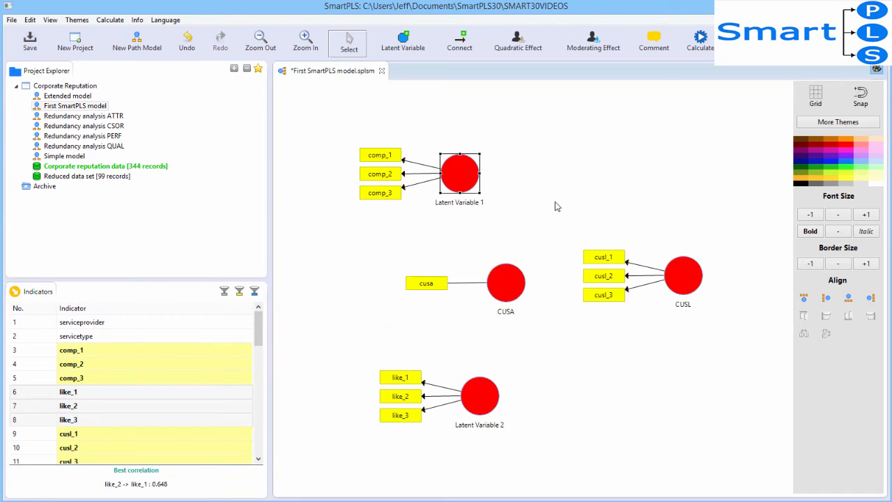
key("F2")
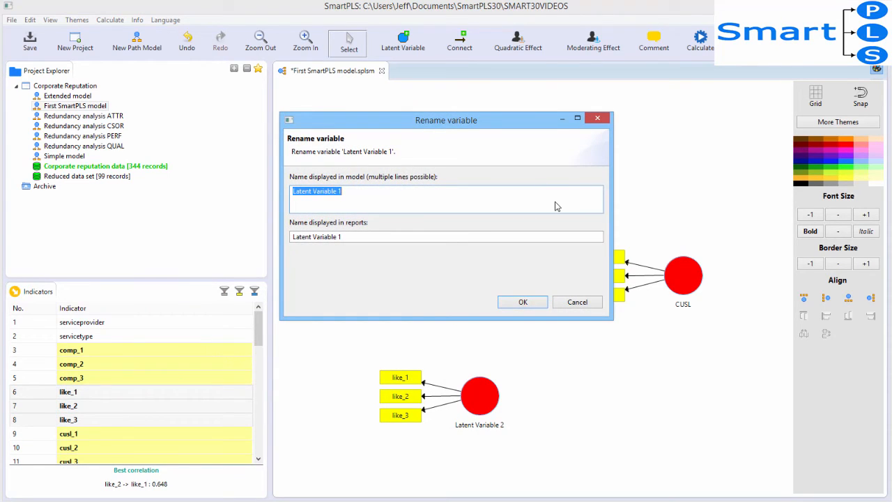
type("COMP")
left_click(522, 302)
left_click(482, 388)
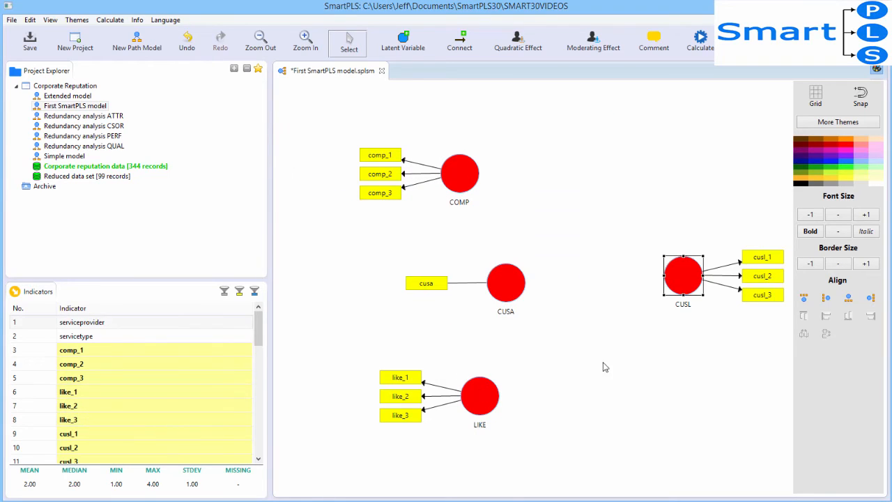
left_click(605, 362)
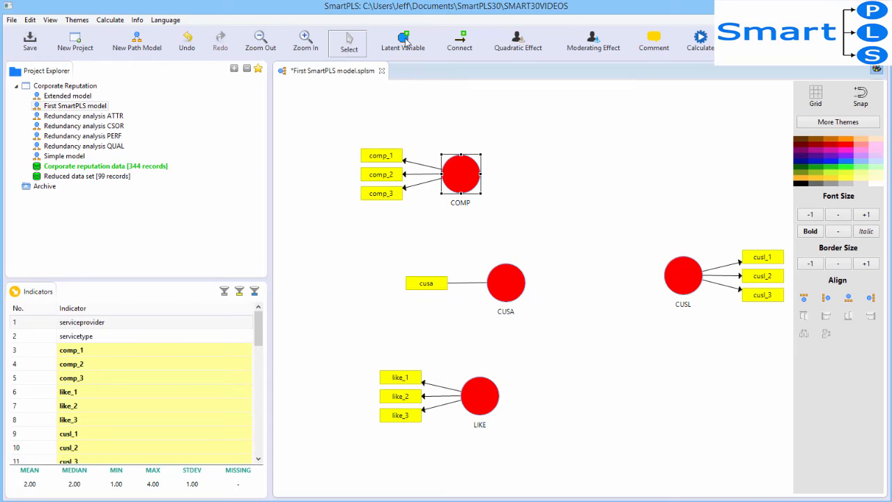
left_click(406, 43)
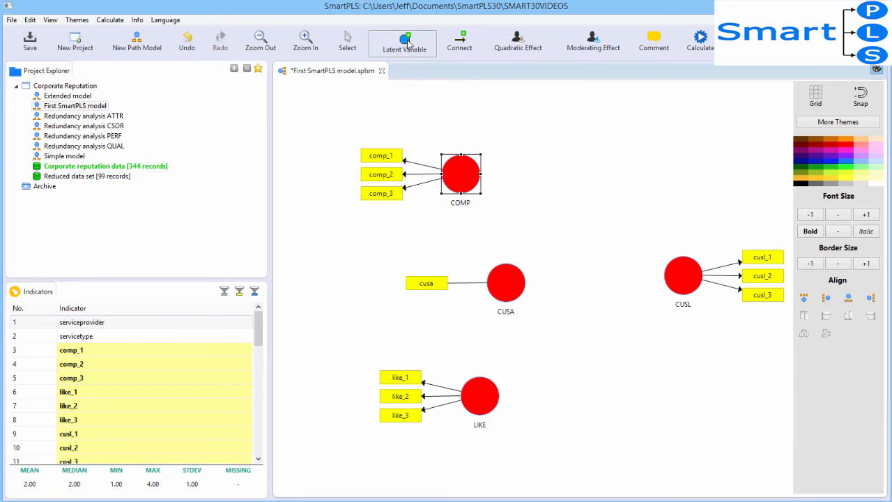
left_click(612, 185)
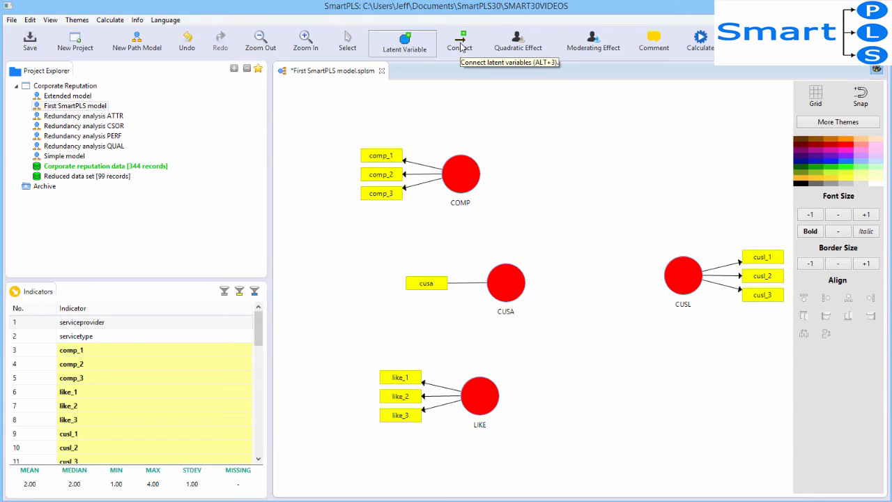
Step: Connect COMP and LIKE each to both CUSA and CUSL, and connect CUSA to CUSL
left_click(459, 44)
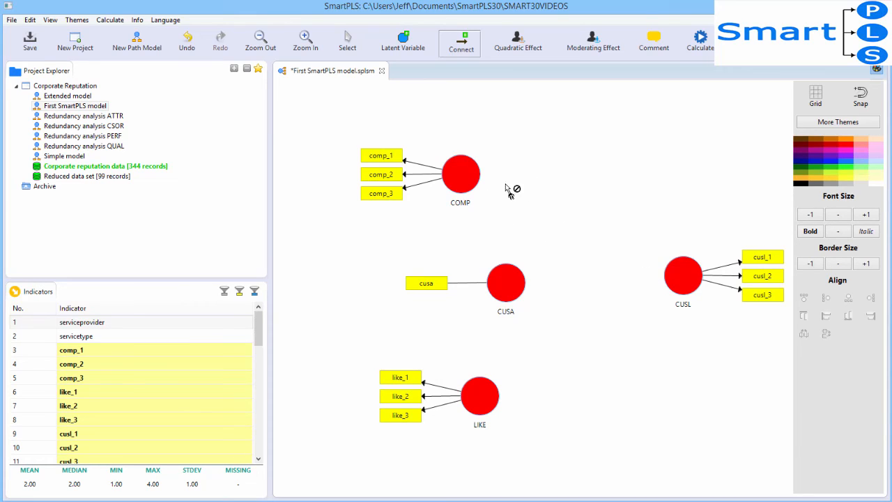
left_click_drag(472, 192, 507, 278)
left_click_drag(484, 395, 680, 279)
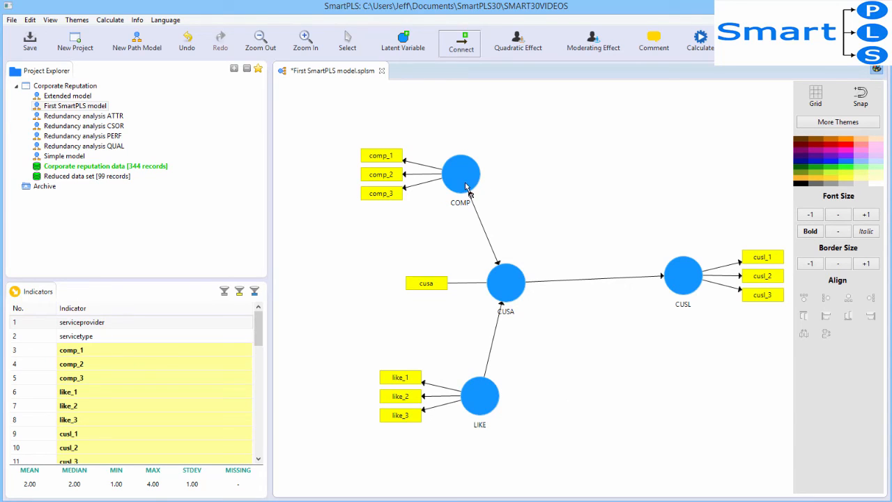
left_click_drag(467, 190, 681, 277)
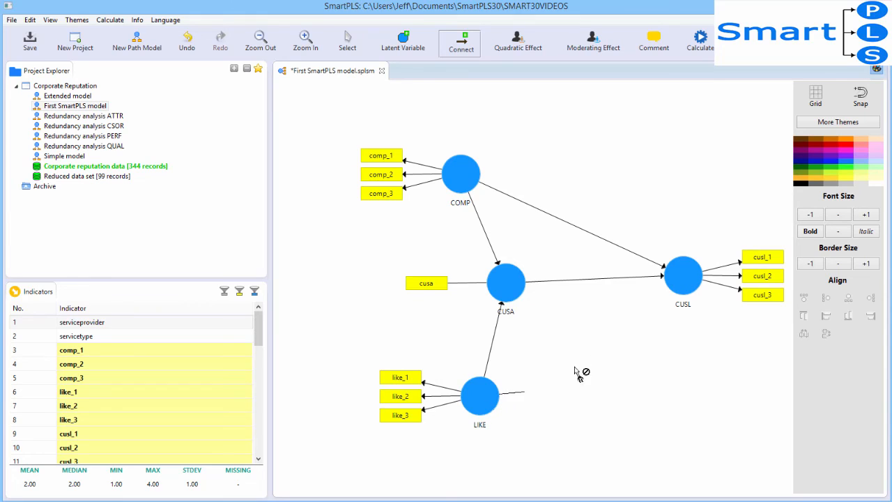
left_click_drag(577, 373, 683, 284)
key("Escape")
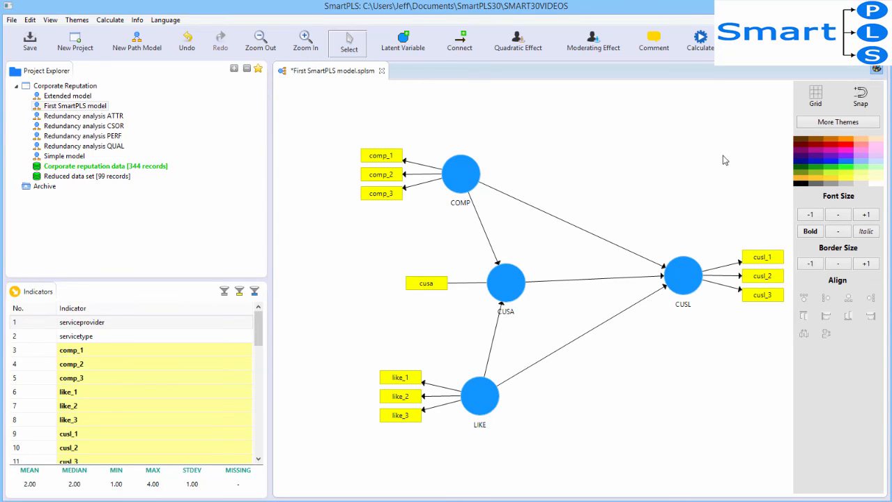
Step: Show the grid on the model canvas and enable snapping
left_click(816, 97)
left_click(862, 97)
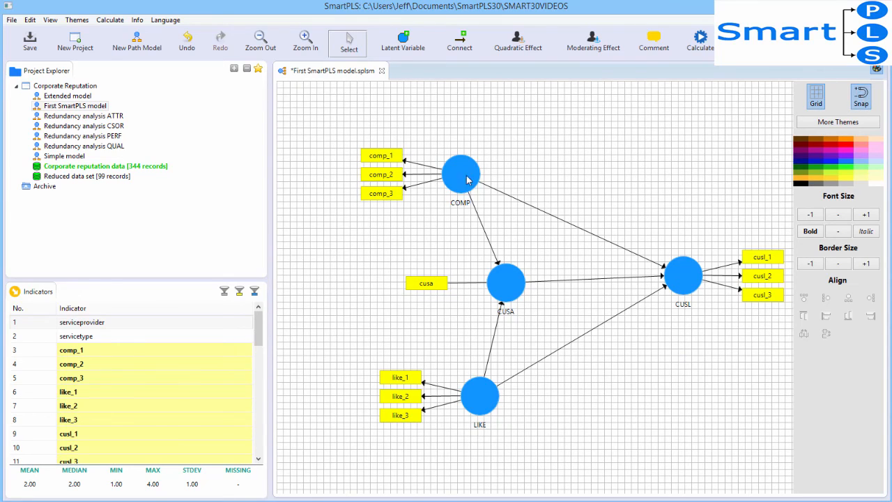
Step: Arrange the constructs on the grid with COMP and LIKE further left, CUSA centred between them, and CUSL level with CUSA
left_click_drag(468, 178, 430, 166)
left_click_drag(478, 392, 418, 346)
left_click_drag(506, 288, 510, 263)
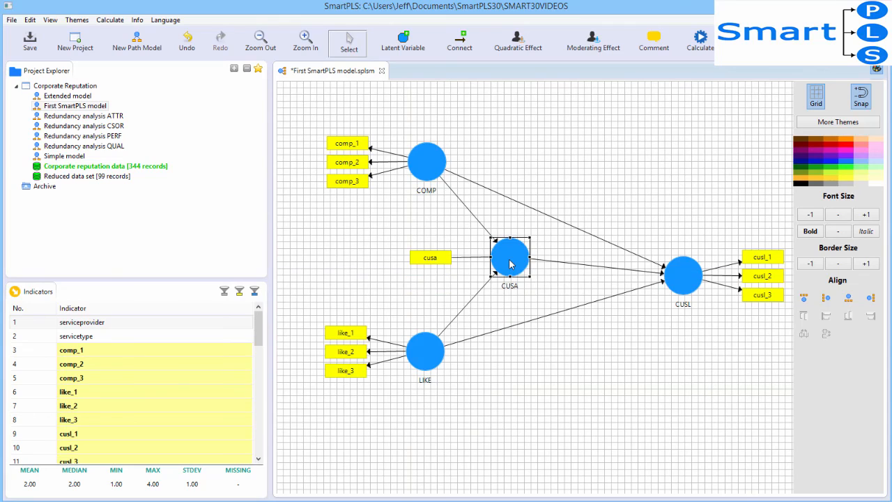
left_click_drag(697, 274, 697, 256)
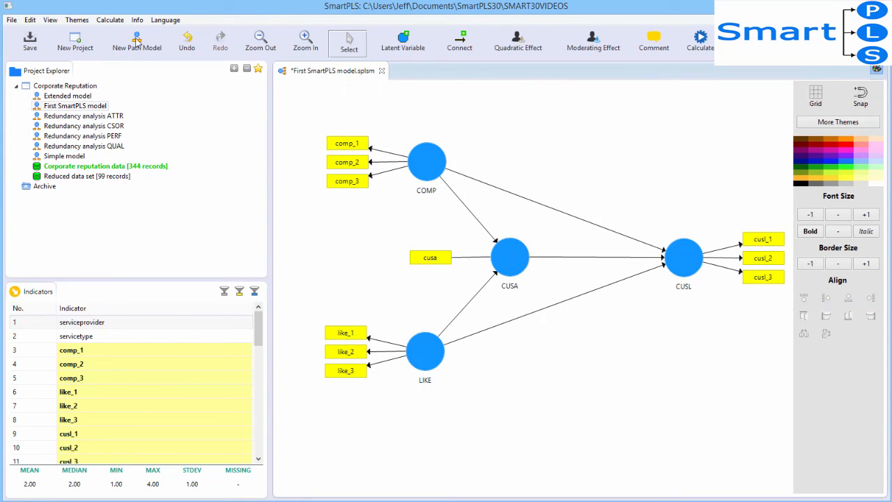
Step: Run the PLS Algorithm with the default settings, opening the full report, and return to the First SmartPLS model diagram
left_click(110, 21)
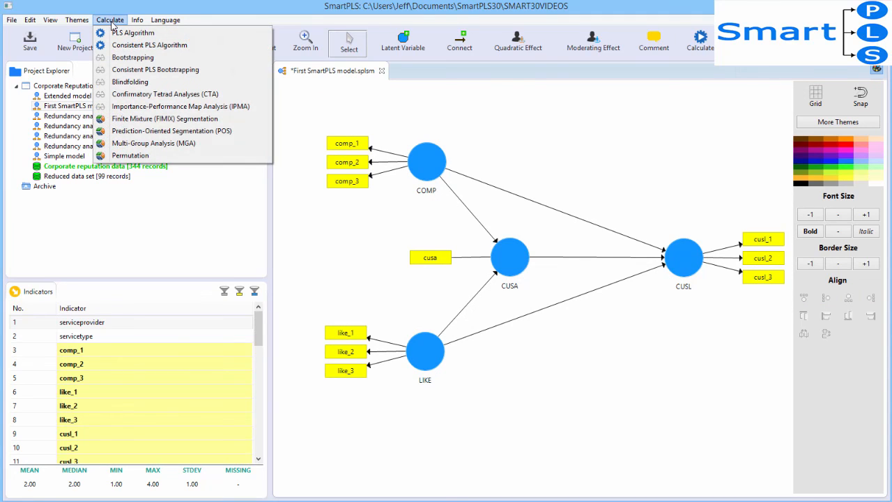
left_click(524, 133)
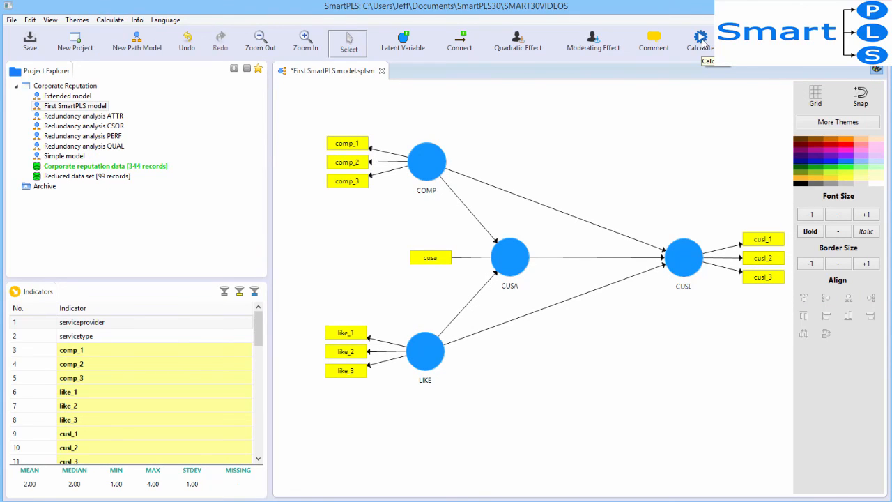
left_click(701, 41)
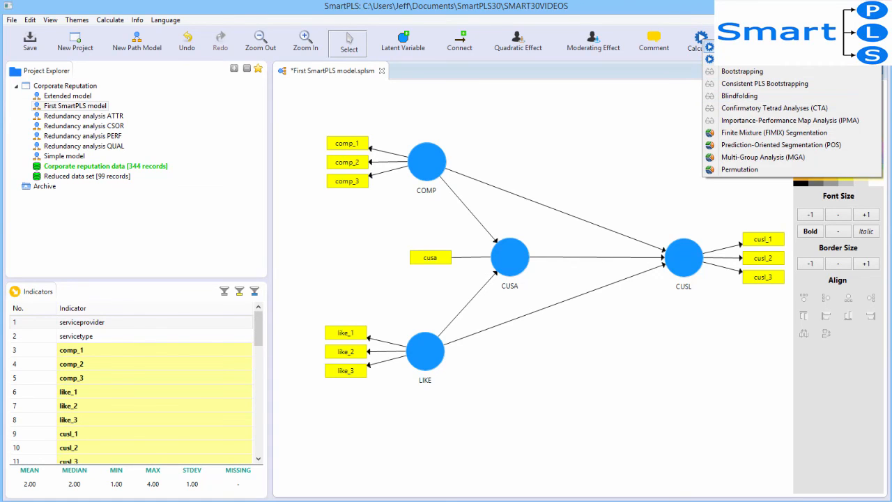
left_click(742, 46)
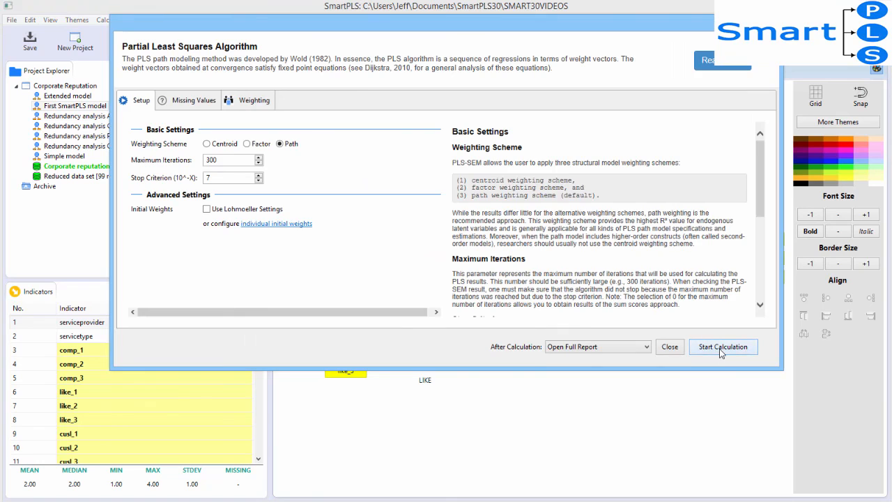
left_click(721, 351)
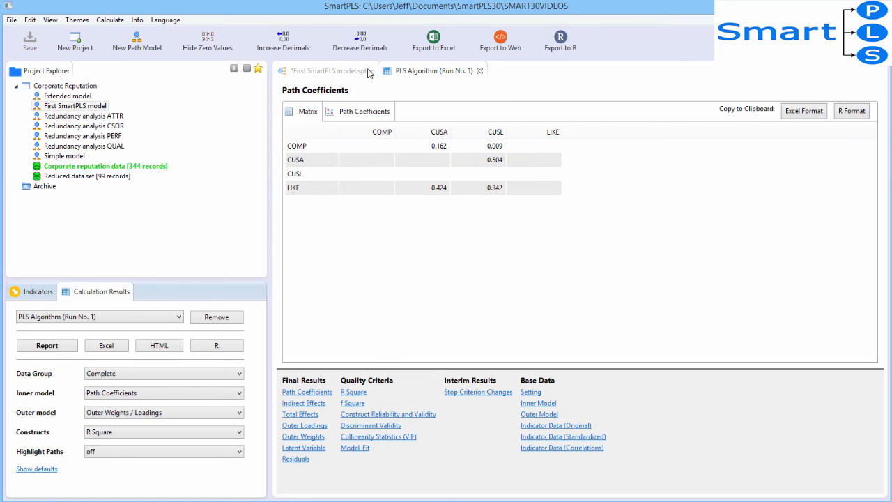
left_click(337, 71)
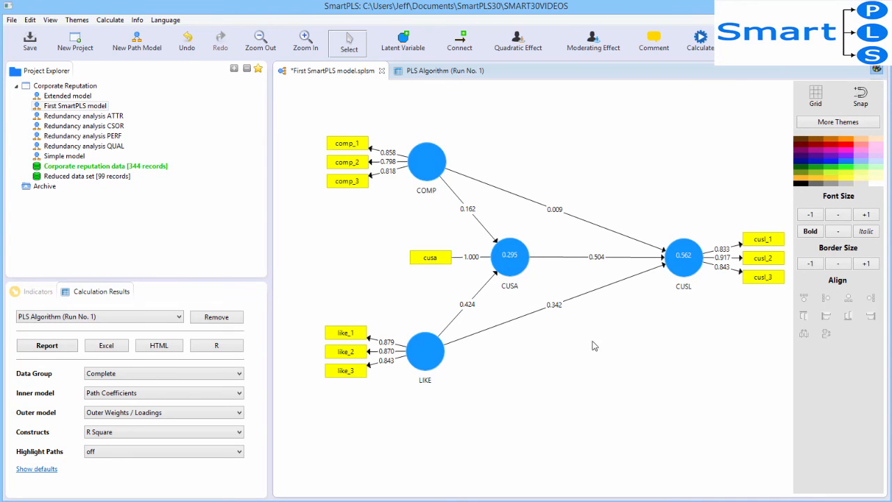